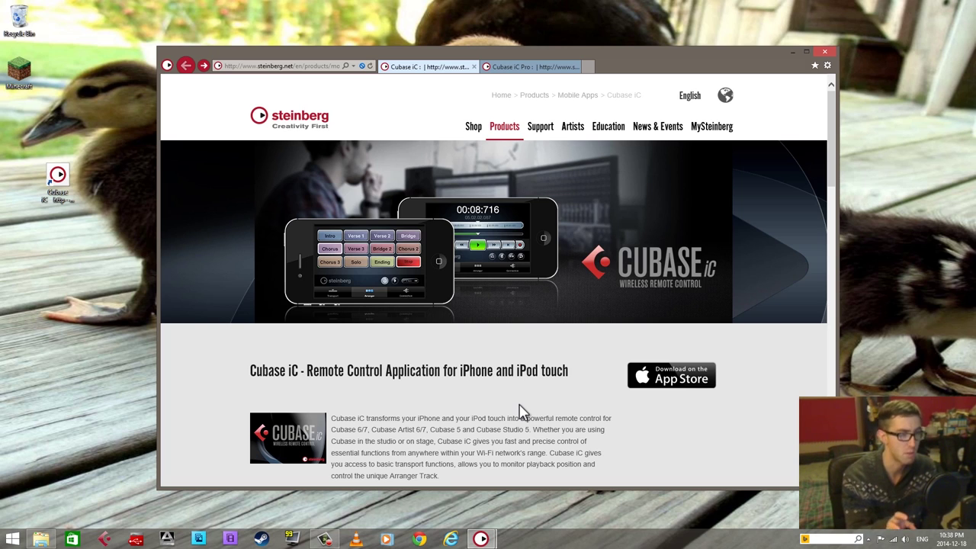
Switch to the Cubase iC Pro page in the second browser tab.
click(523, 66)
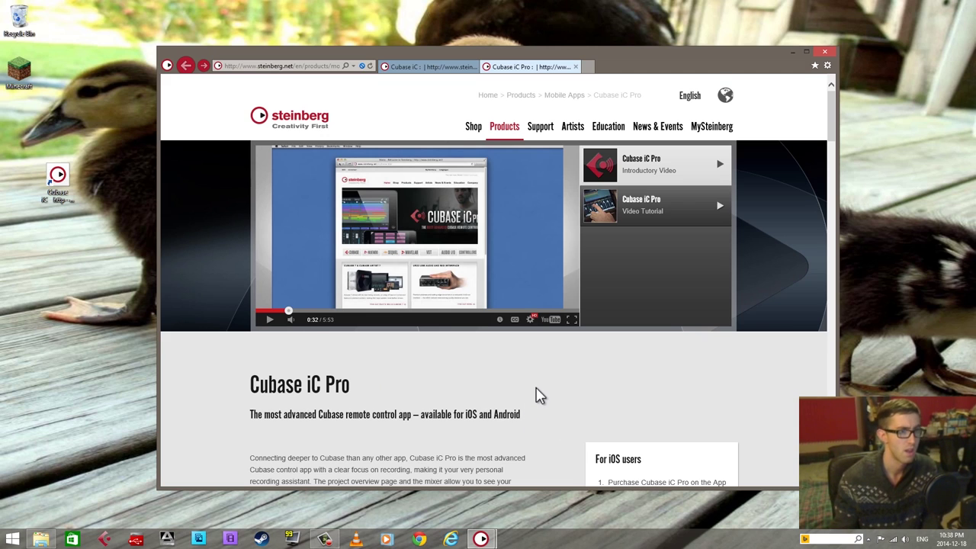
Scrub the Cubase iC Pro intro video back to 0:13, then ahead to 0:19.
scroll(538, 394, down, 1)
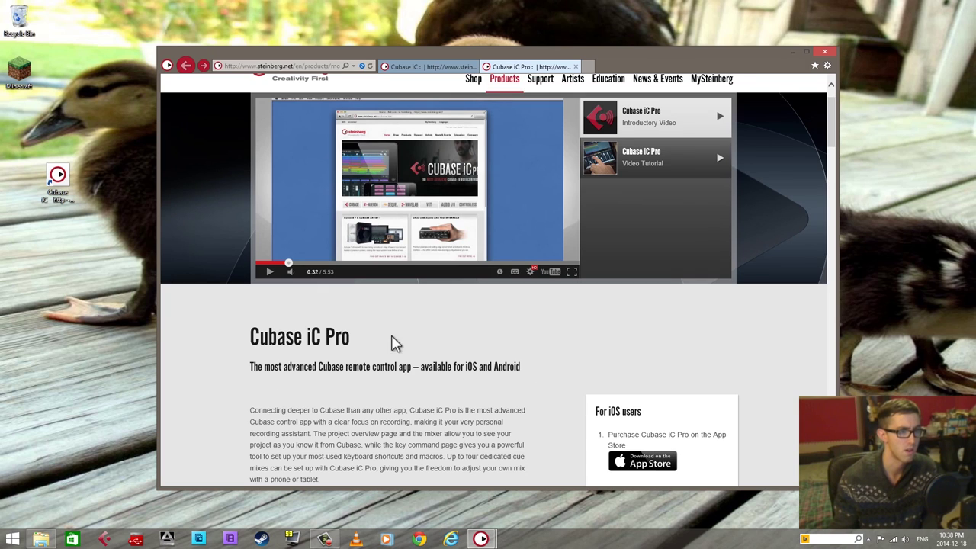
scroll(534, 374, up, 1)
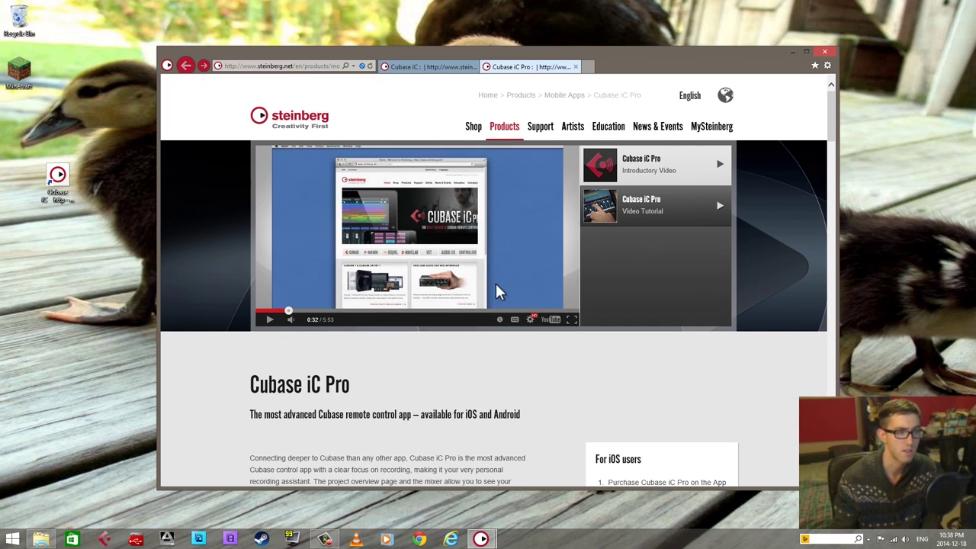
drag(287, 319, 272, 318)
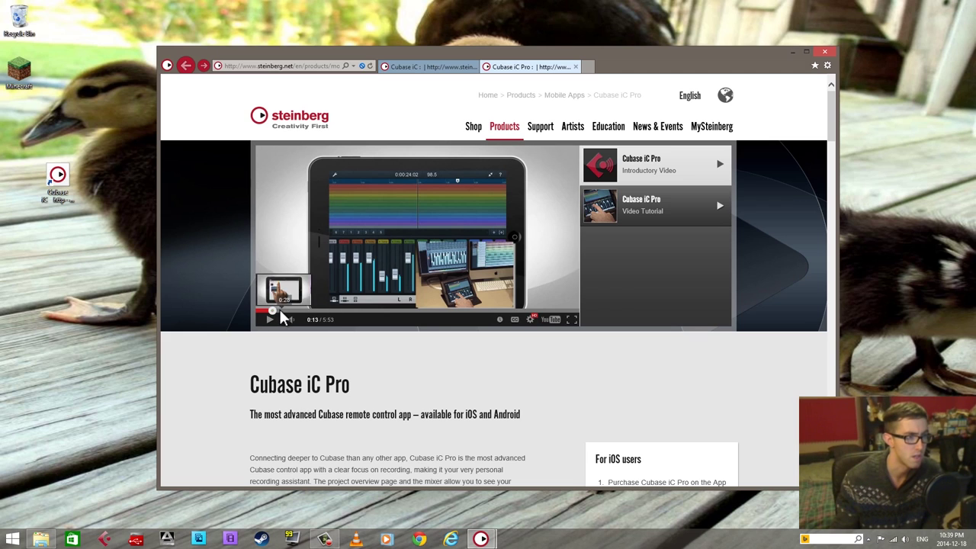
drag(276, 312, 278, 312)
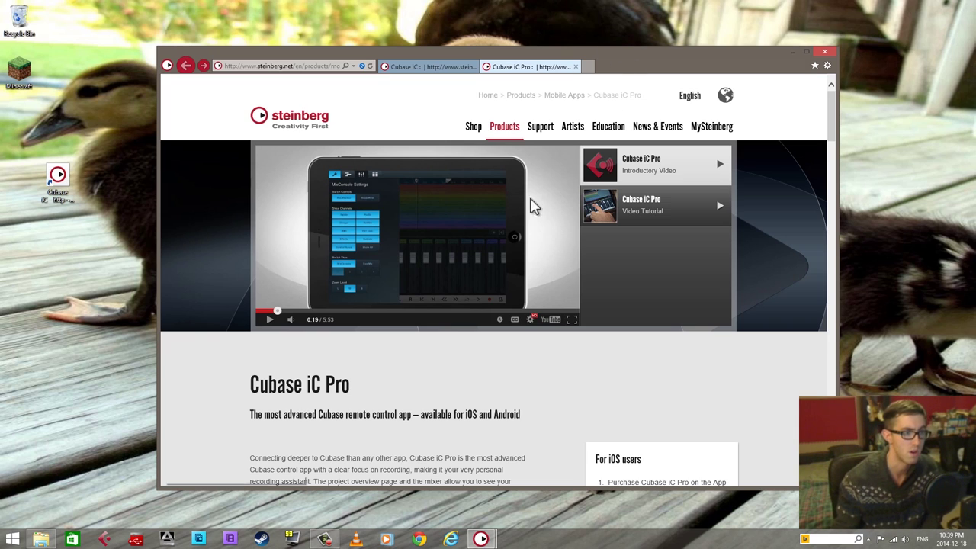
scroll(449, 372, down, 1)
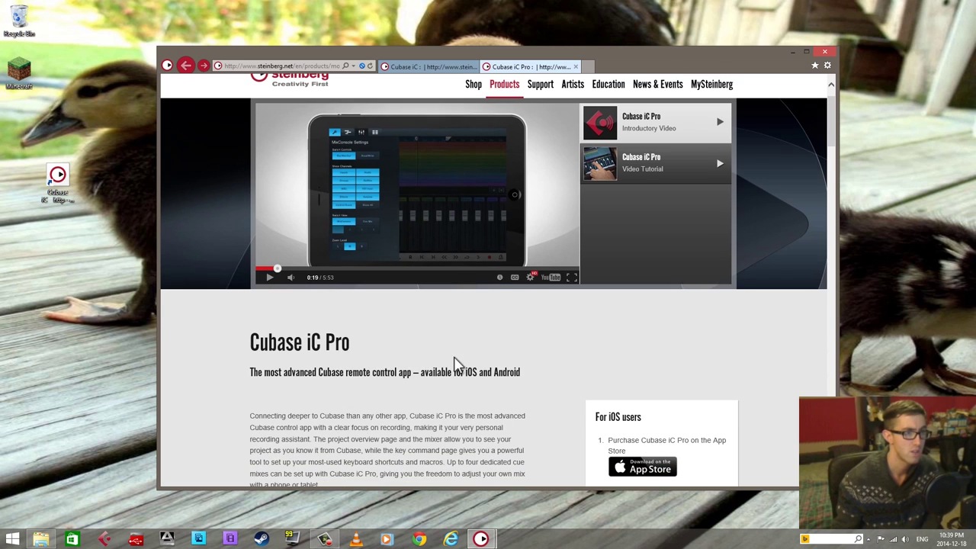
Close the Cubase iC Pro tab to return to the Cubase iC page.
click(575, 67)
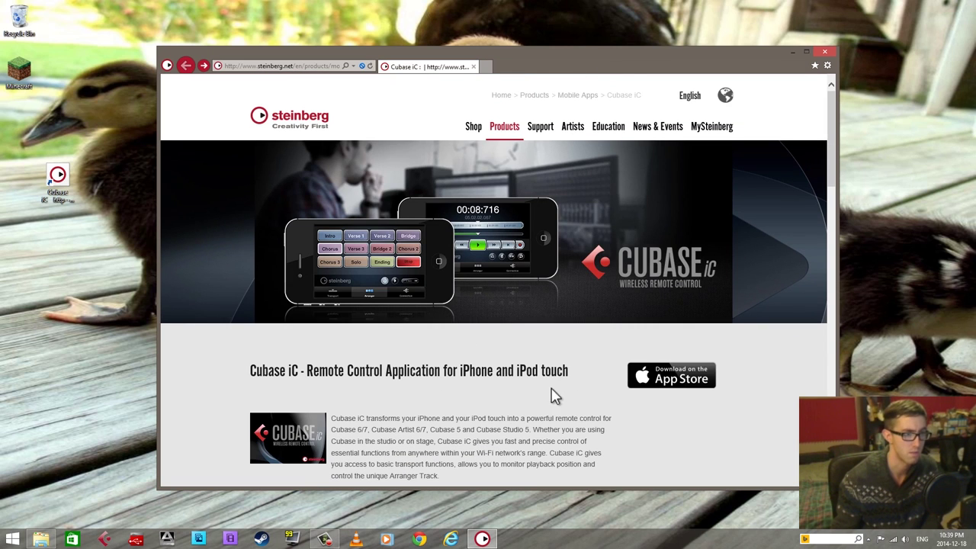
scroll(514, 374, down, 2)
scroll(508, 375, up, 2)
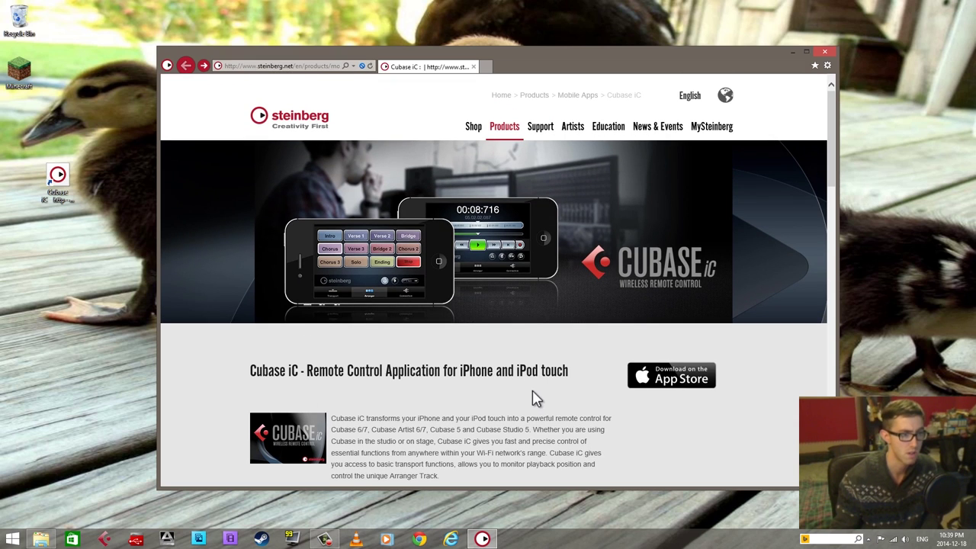
Scroll down past the App Store and iOS 3.0 details to the SKI Remote Download now link.
scroll(529, 392, down, 1)
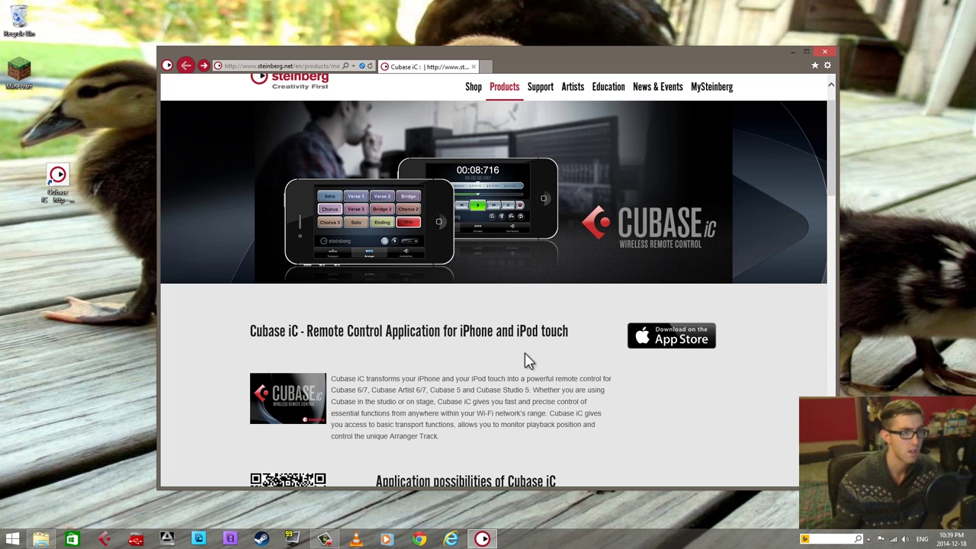
scroll(496, 348, down, 2)
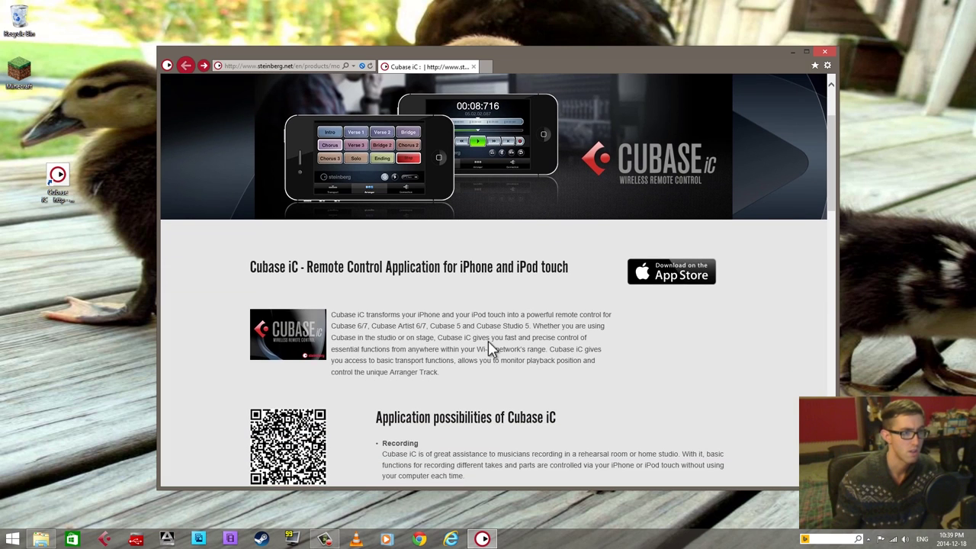
scroll(440, 303, down, 4)
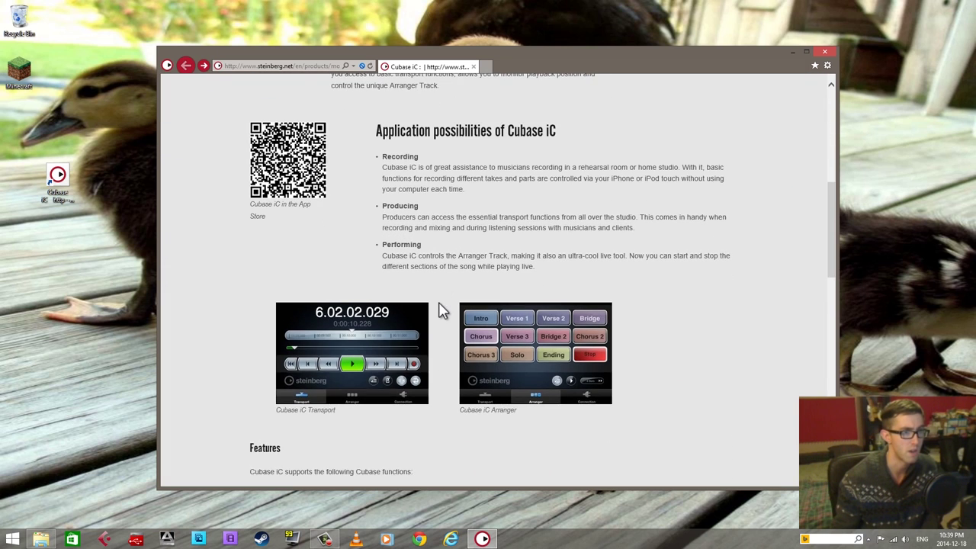
scroll(446, 309, down, 1)
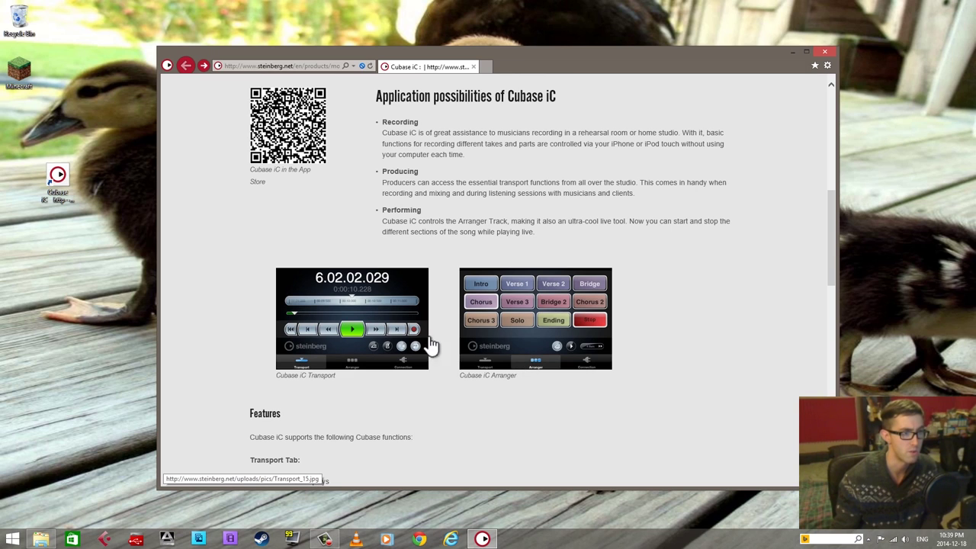
scroll(341, 358, down, 1)
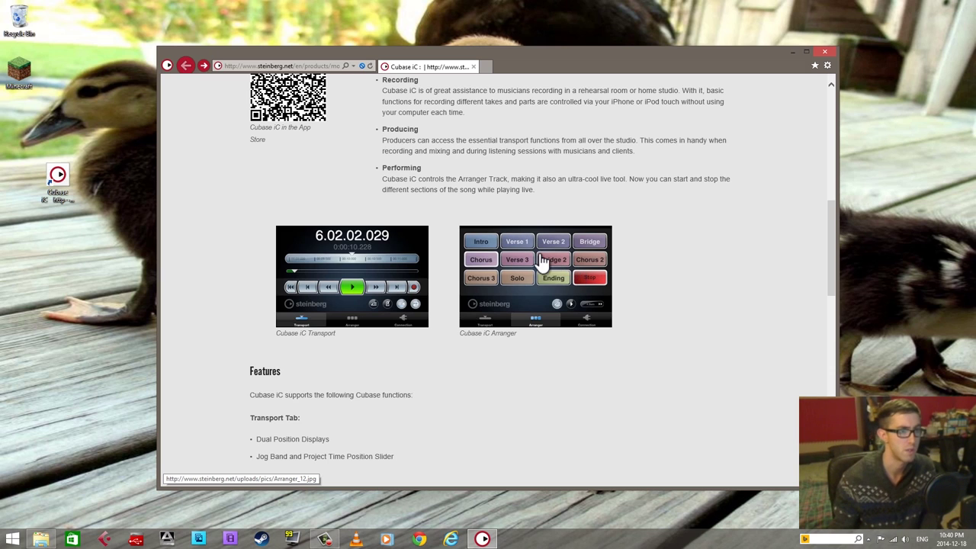
scroll(616, 297, down, 1)
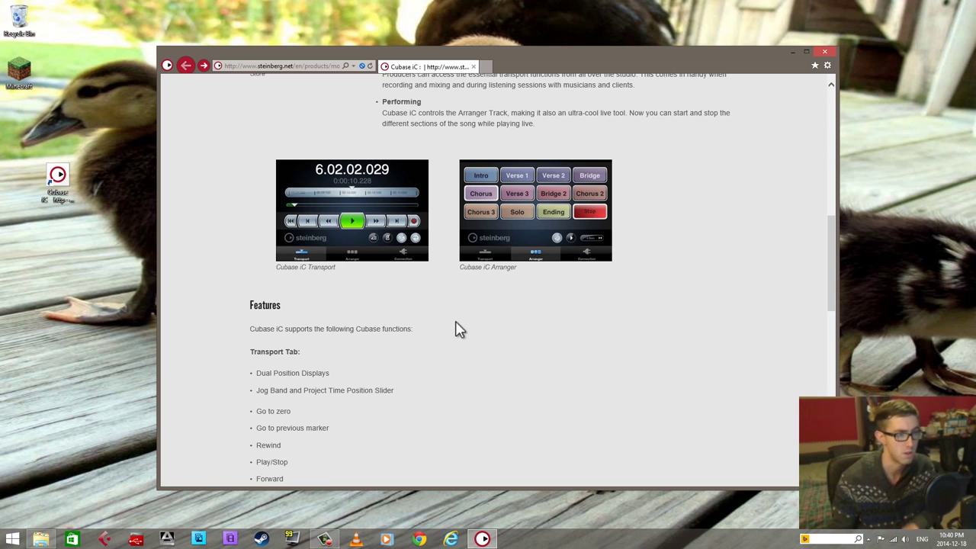
scroll(453, 338, down, 1)
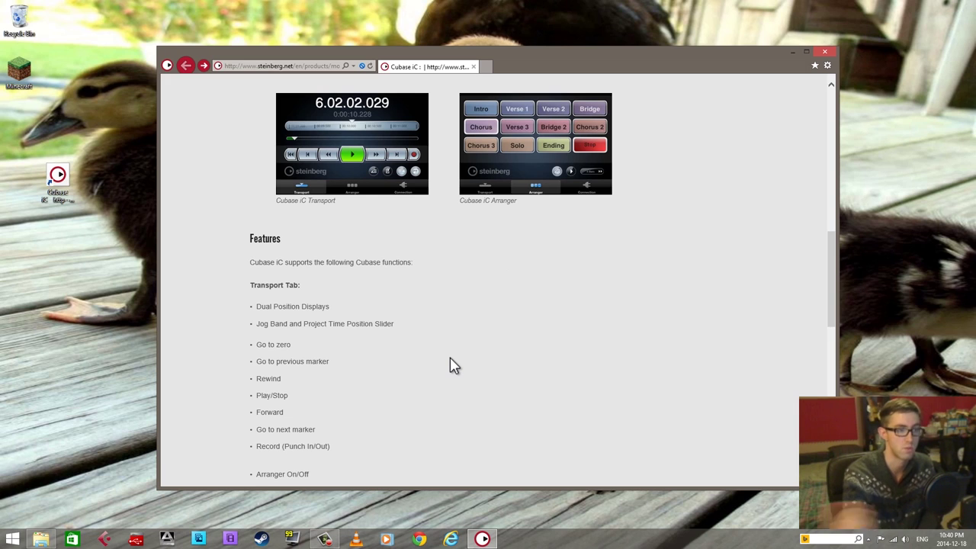
scroll(395, 311, down, 1)
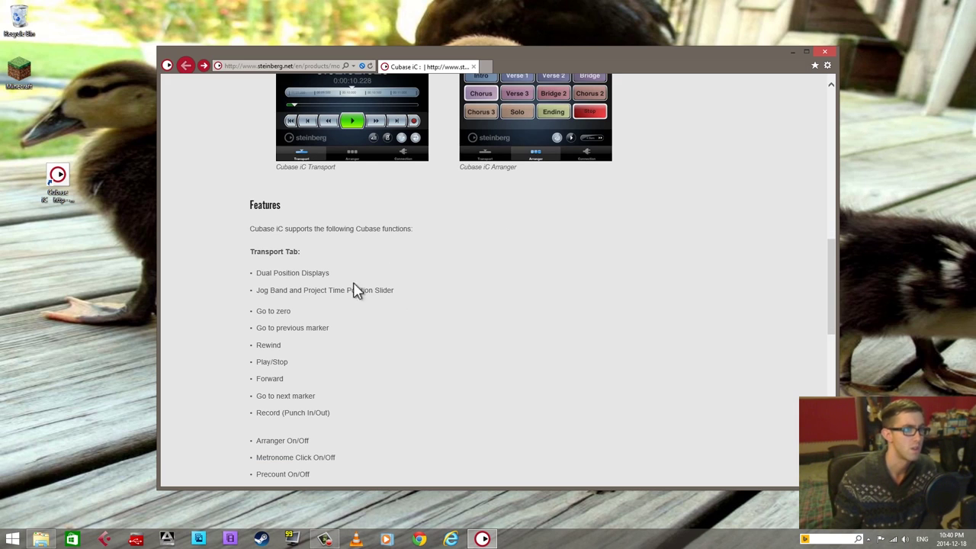
scroll(355, 320, down, 1)
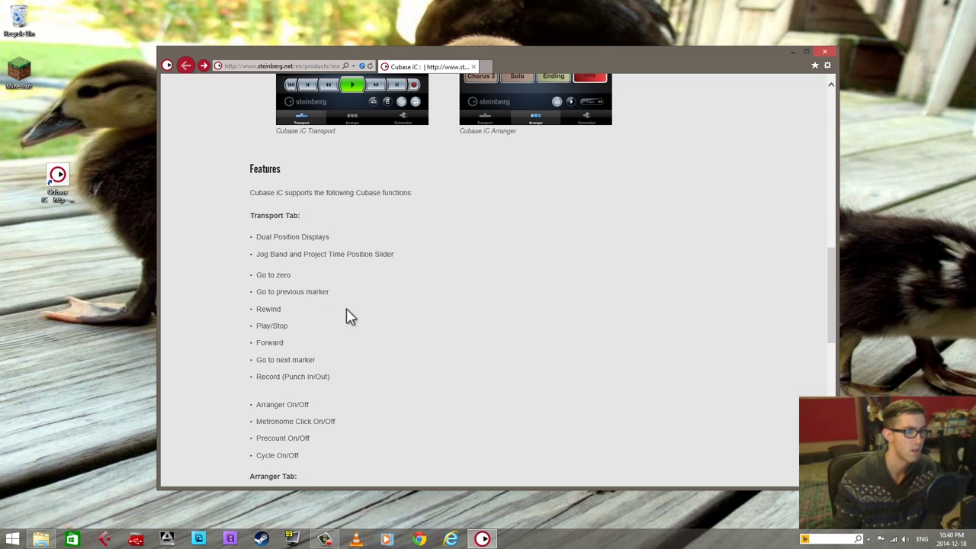
scroll(320, 329, down, 8)
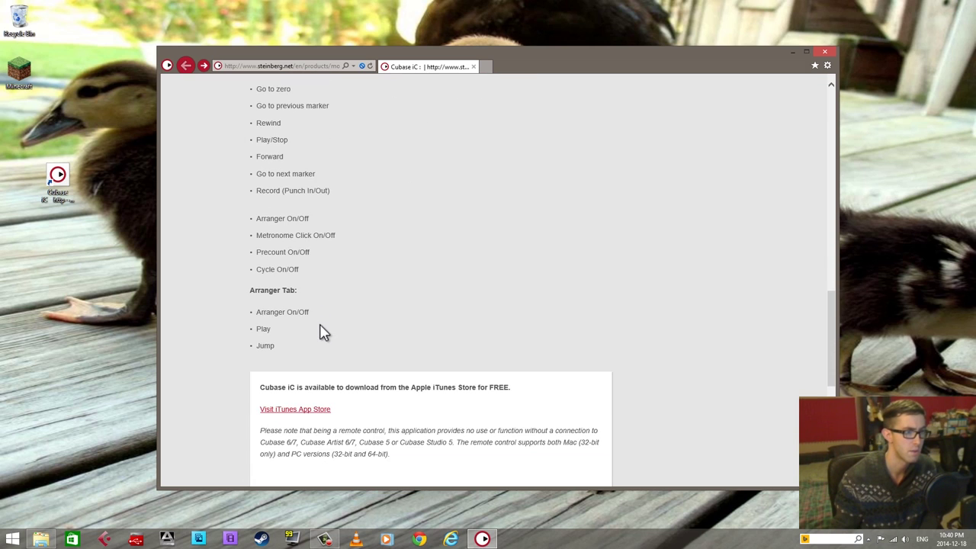
scroll(397, 329, down, 3)
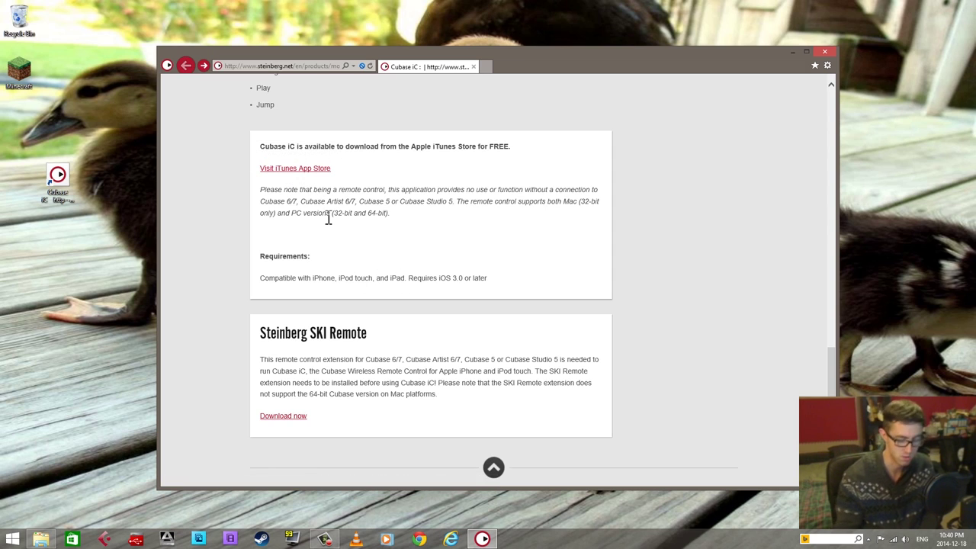
From the SKI Remote page's Cubase iC 1.2.0 section, fetch the Windows 1.0.4.7 installer and dismiss the prompt.
click(282, 418)
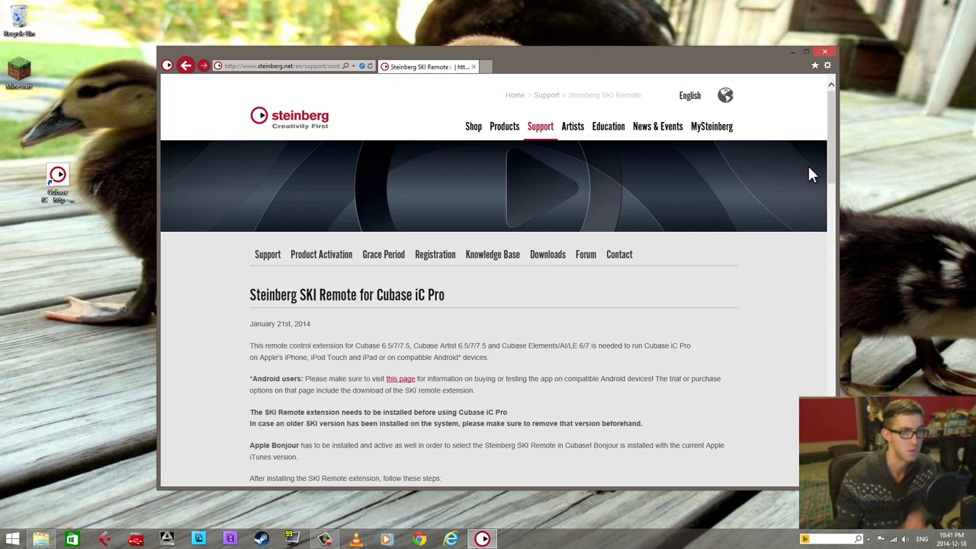
scroll(833, 157, down, 2)
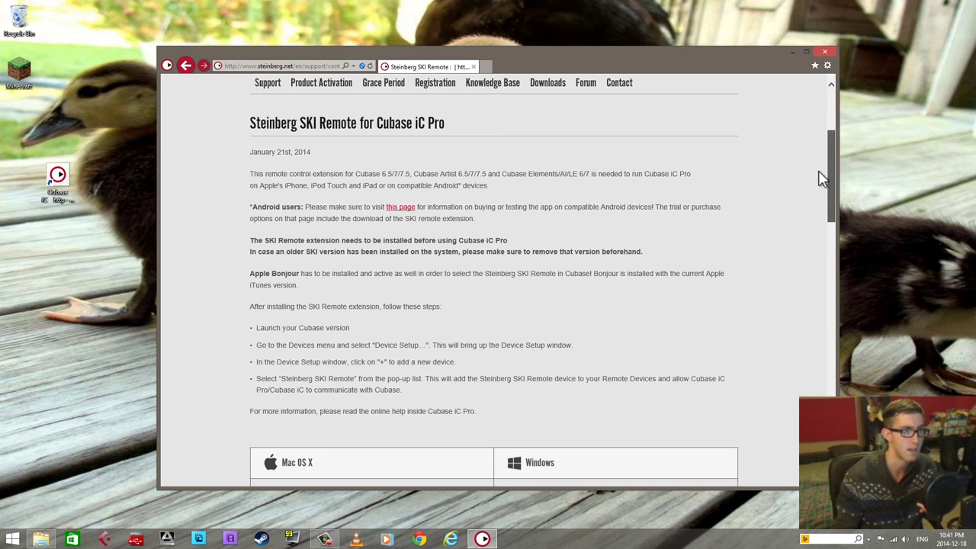
scroll(831, 167, down, 1)
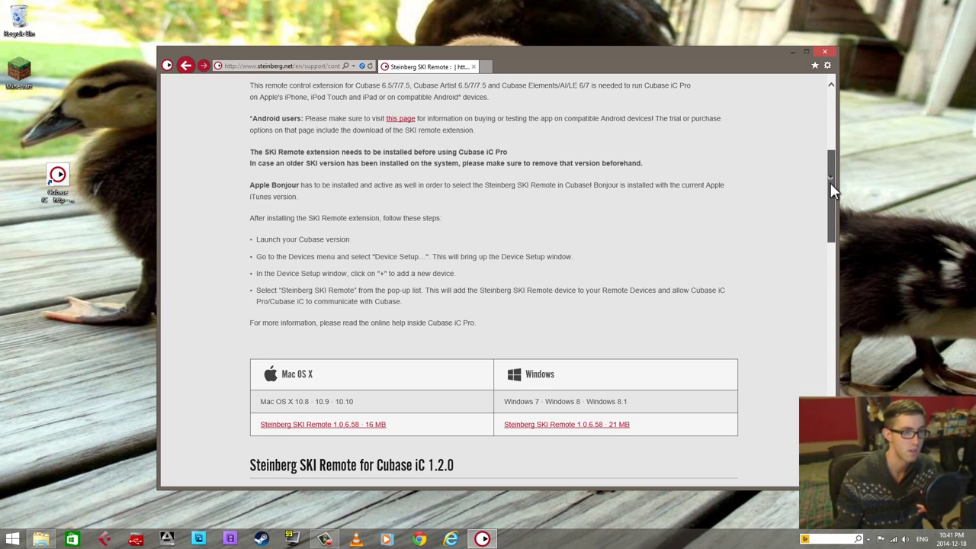
drag(830, 182, 820, 268)
scroll(821, 268, down, 1)
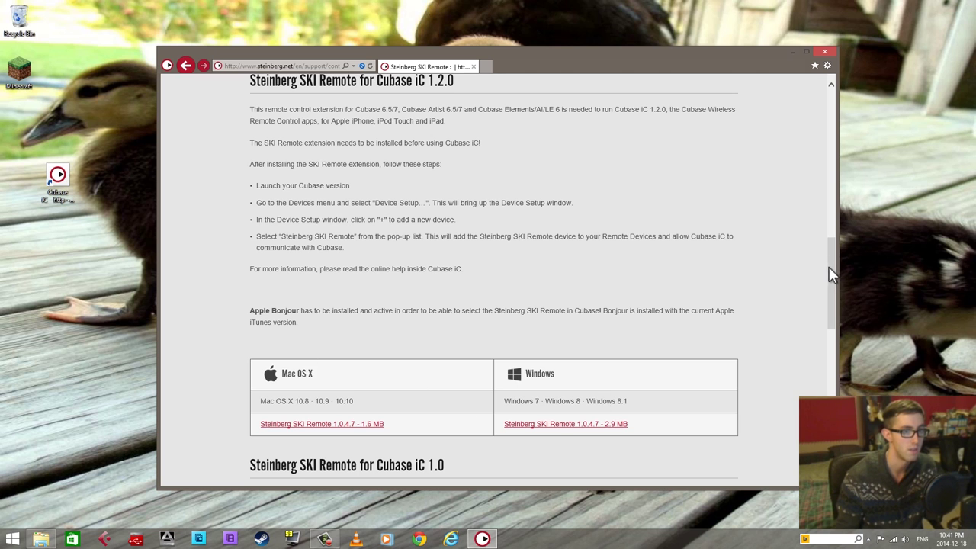
mouse_move(829, 272)
mouse_down()
mouse_move(823, 365)
mouse_move(829, 282)
mouse_up()
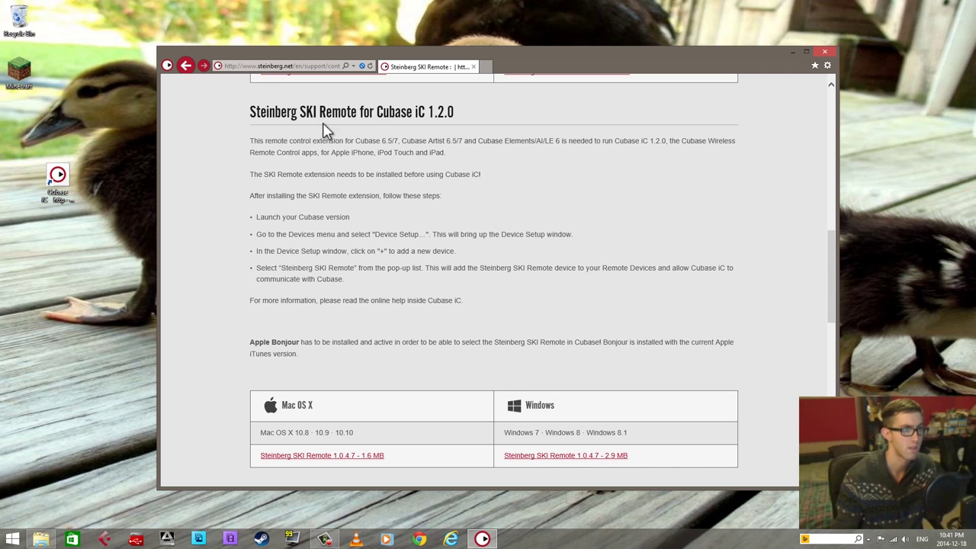
click(571, 457)
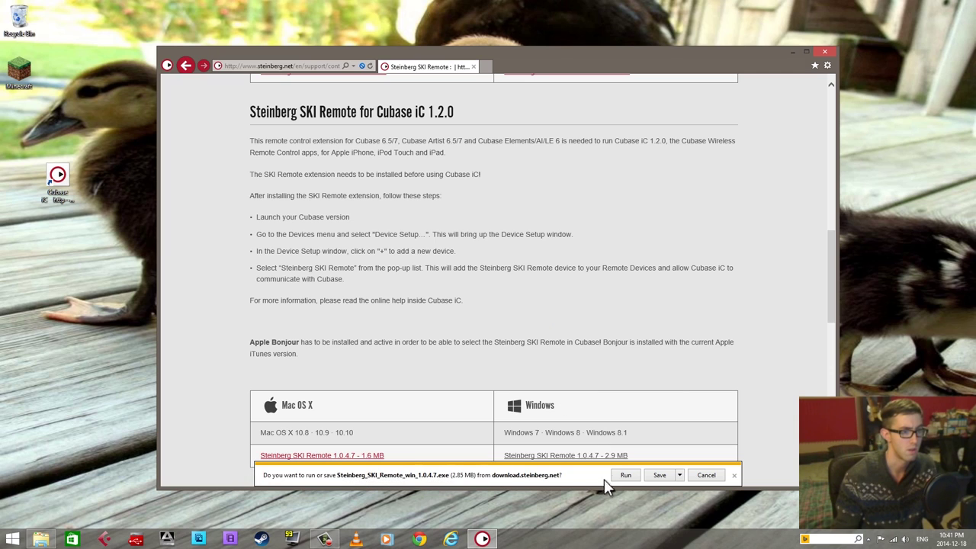
click(707, 476)
Launch Steinberg_SKI_Remote_win_1.0.4.7 from the Downloads folder.
click(39, 540)
click(362, 198)
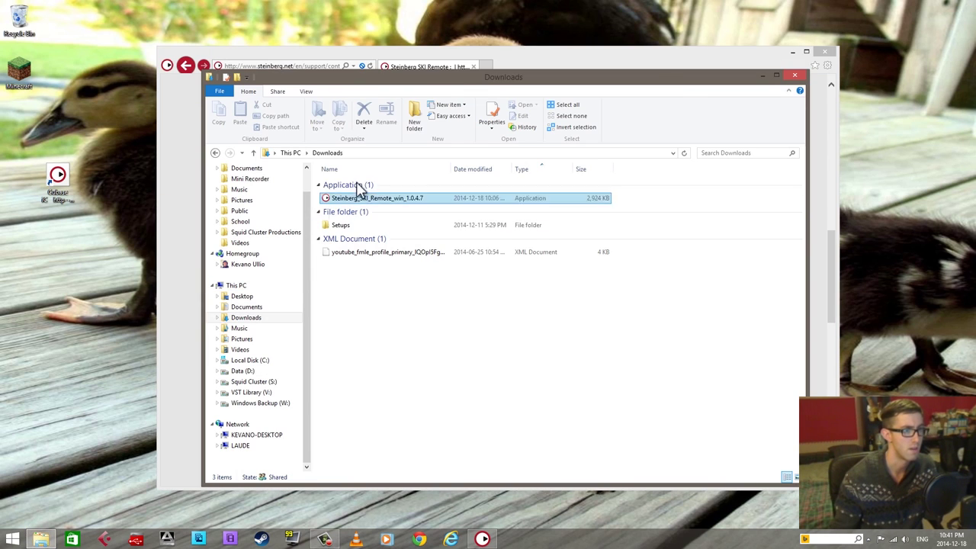
double_click(380, 202)
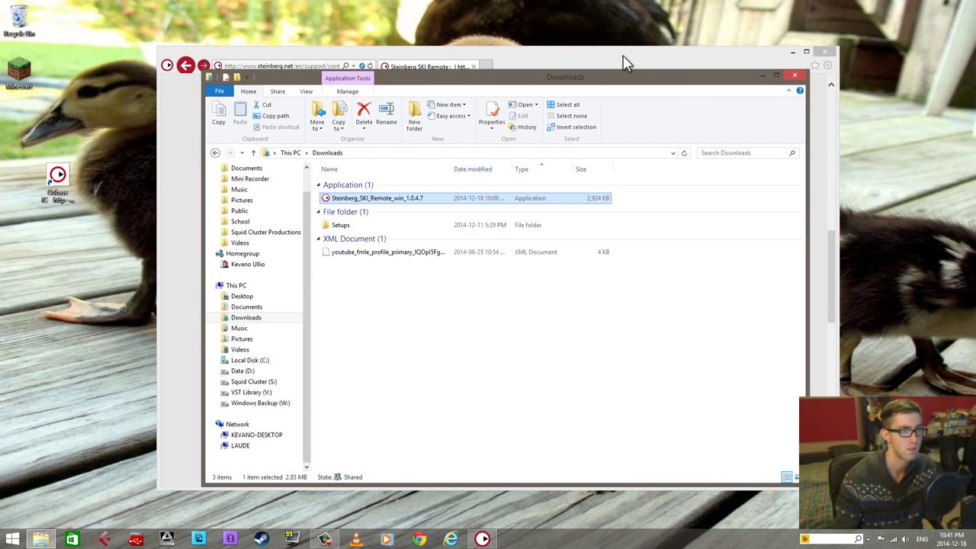
click(793, 52)
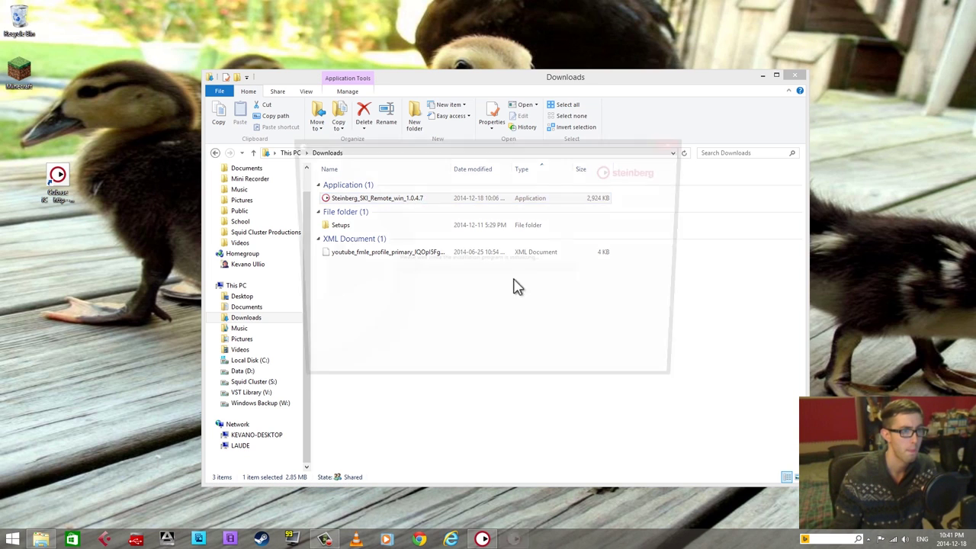
Step through the welcome, license and 64-bit pages, then cancel the already-installed setup.
click(615, 376)
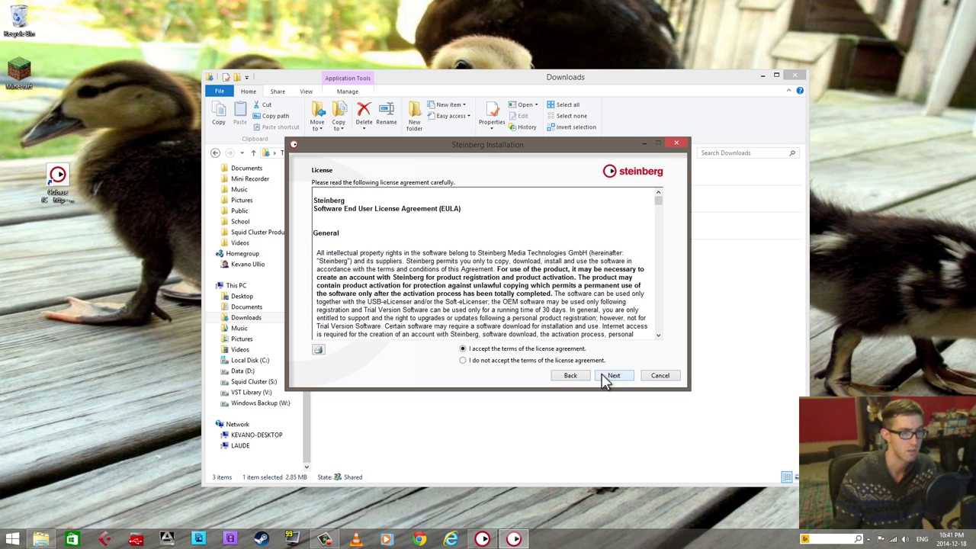
click(613, 376)
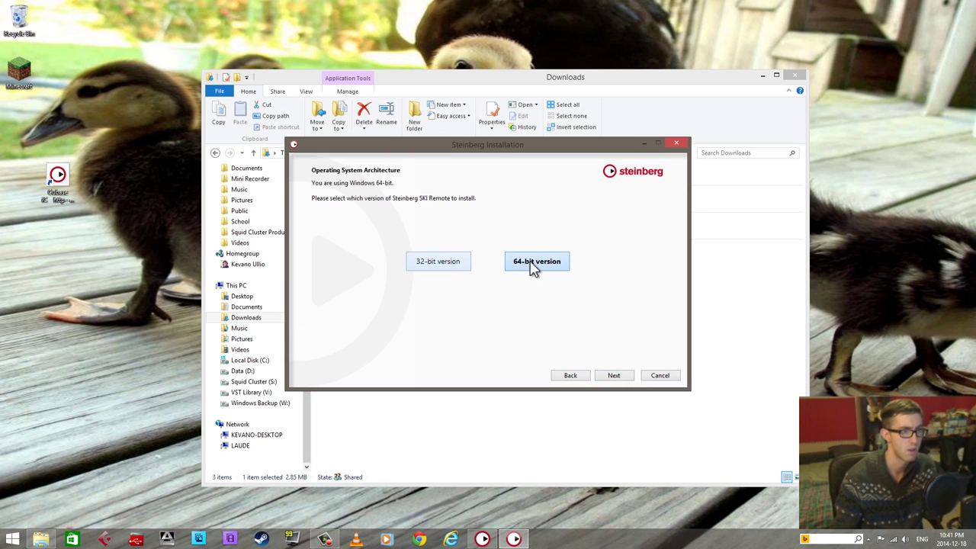
click(612, 376)
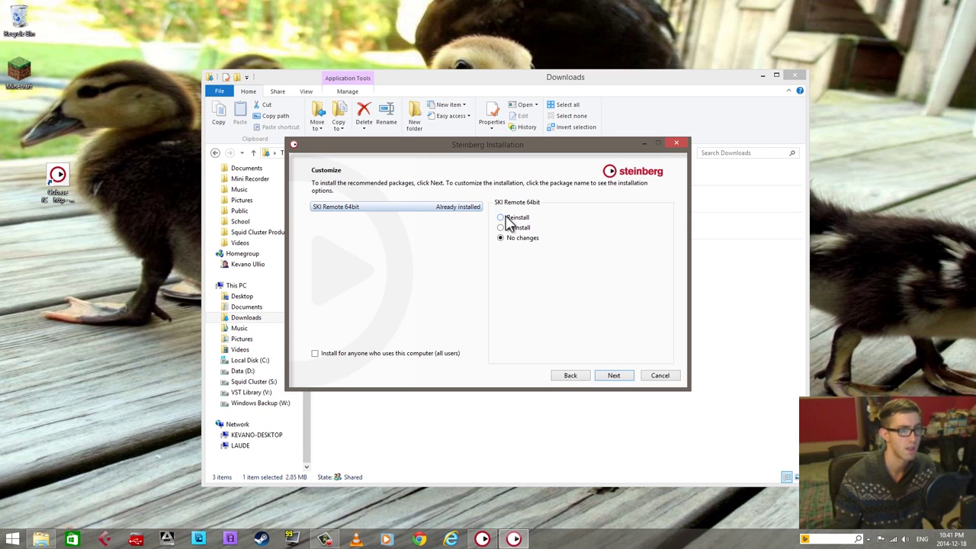
click(659, 376)
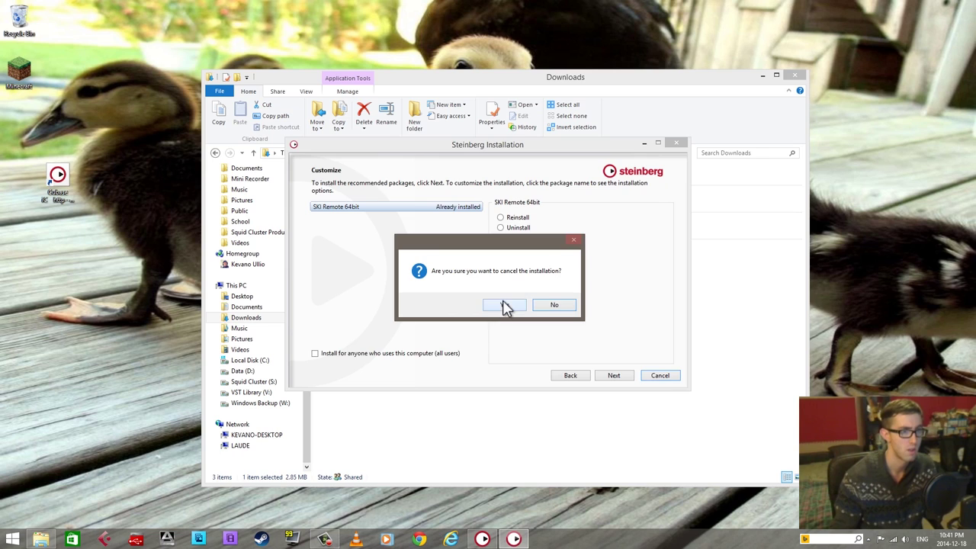
click(505, 306)
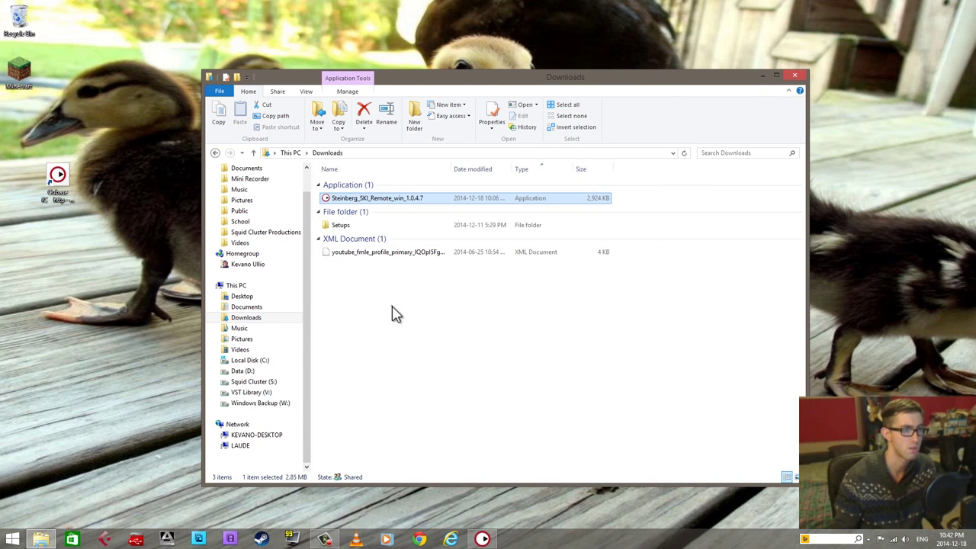
click(396, 313)
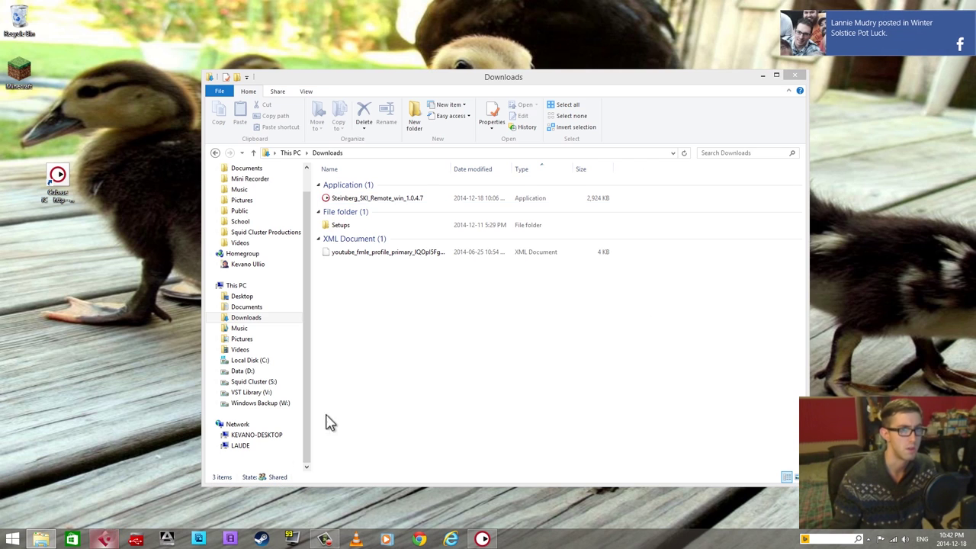
Start Cubase and add Steinberg SKI Remote as a remote device in Device Setup.
click(967, 17)
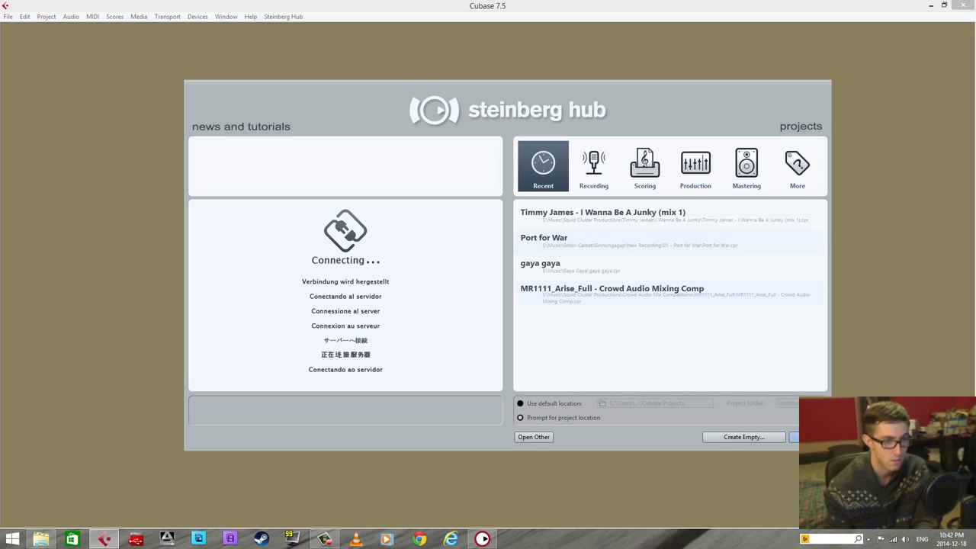
key(Escape)
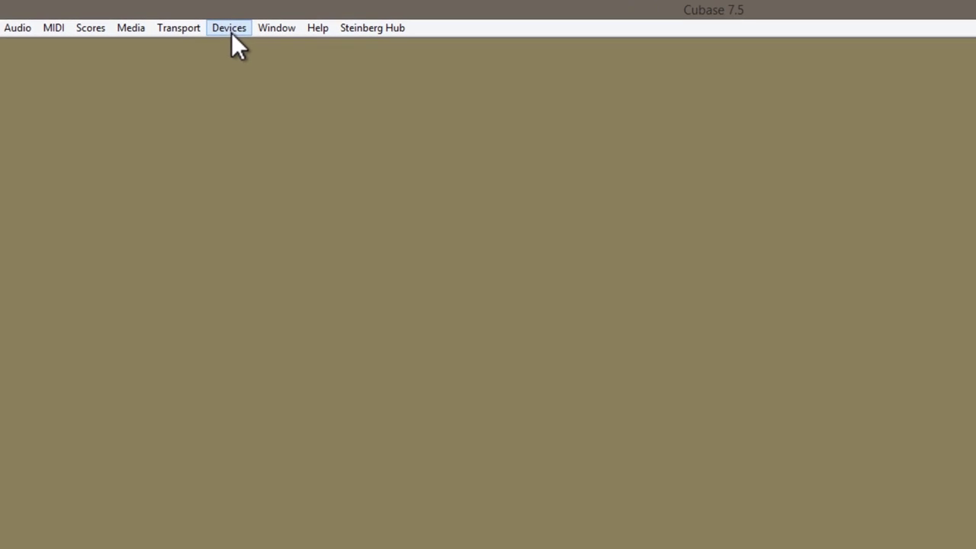
click(228, 29)
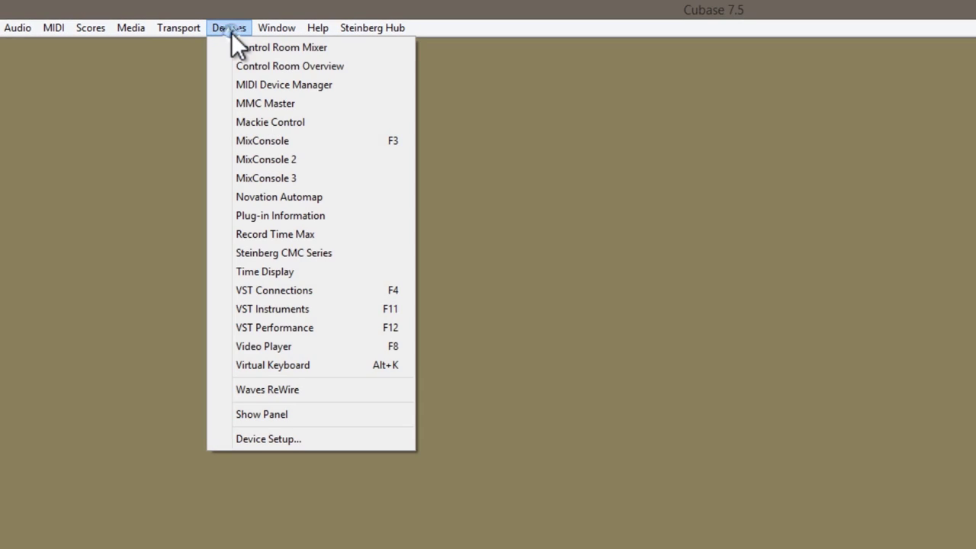
click(302, 442)
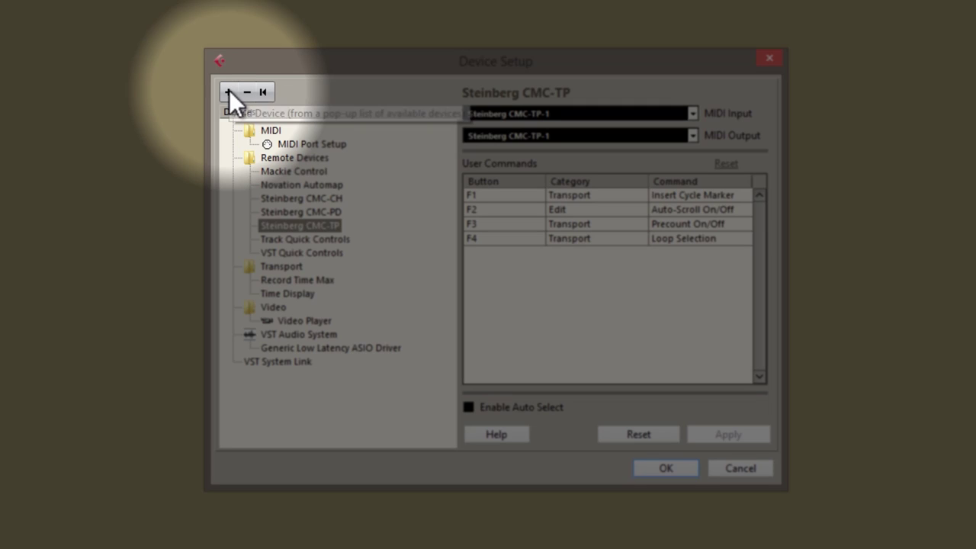
click(228, 92)
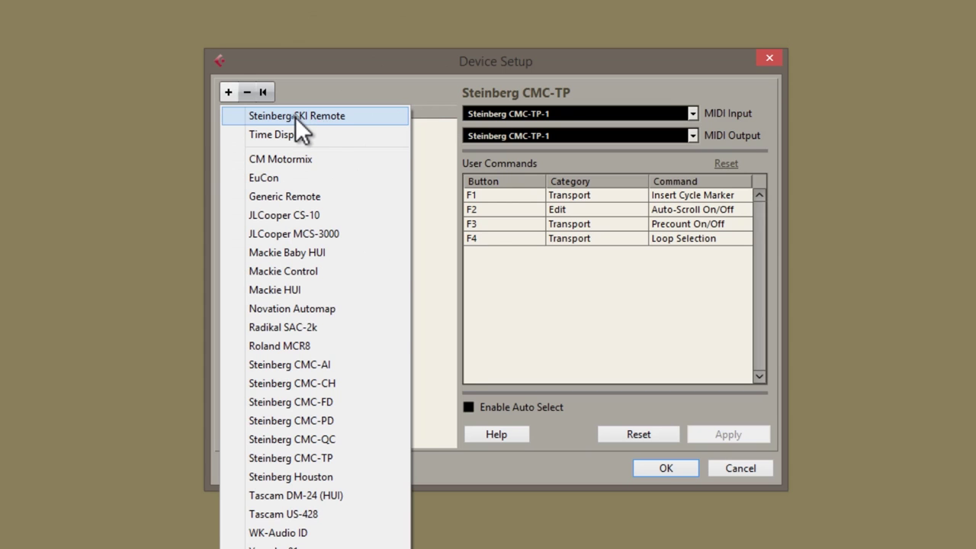
click(295, 116)
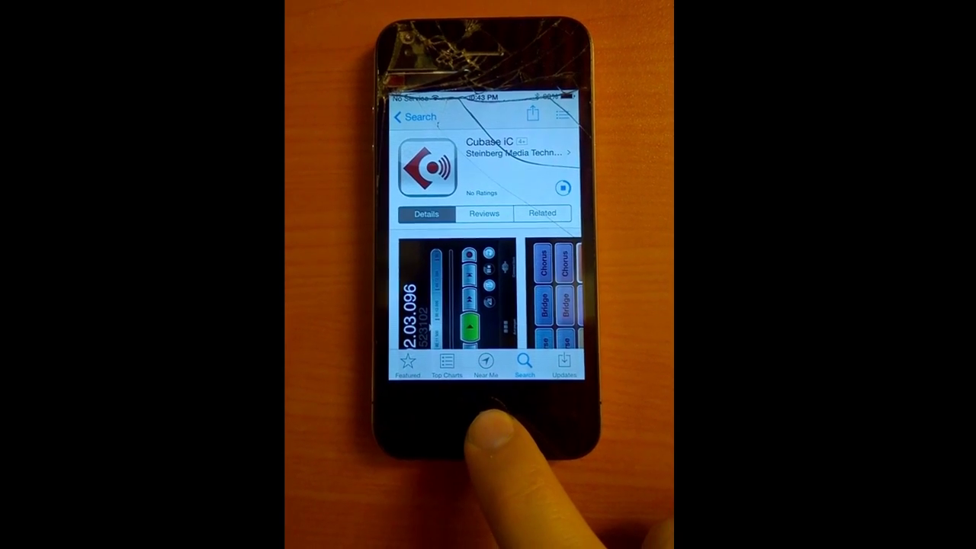
Return to the iPhone home screen while Cubase iC installs.
click(482, 418)
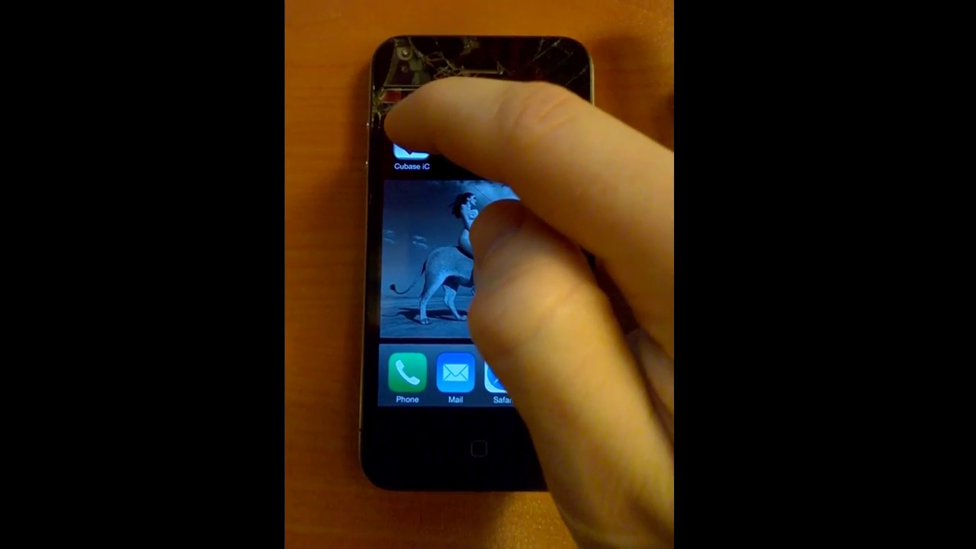
Launch Cubase iC, connect it to the desktop's Cubase host, and show the transport controls.
click(409, 144)
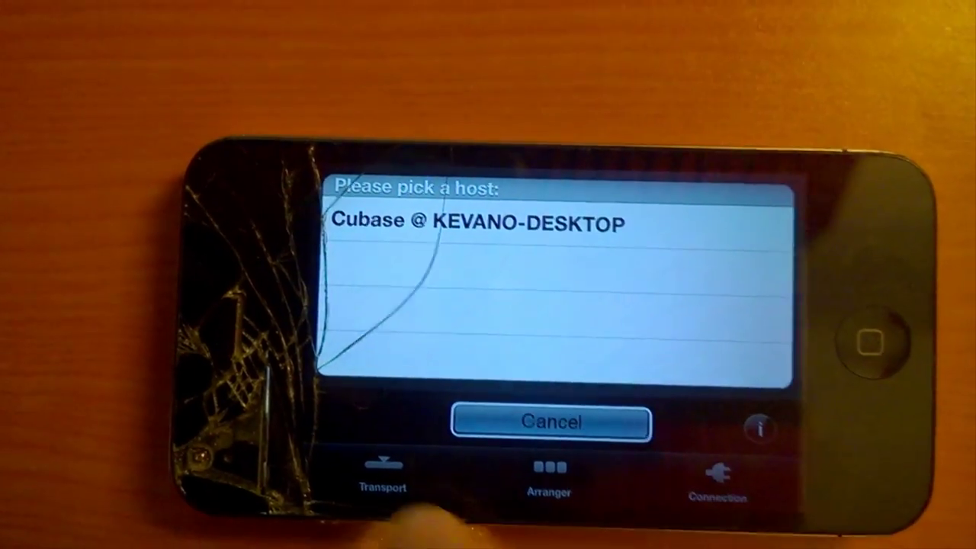
click(381, 477)
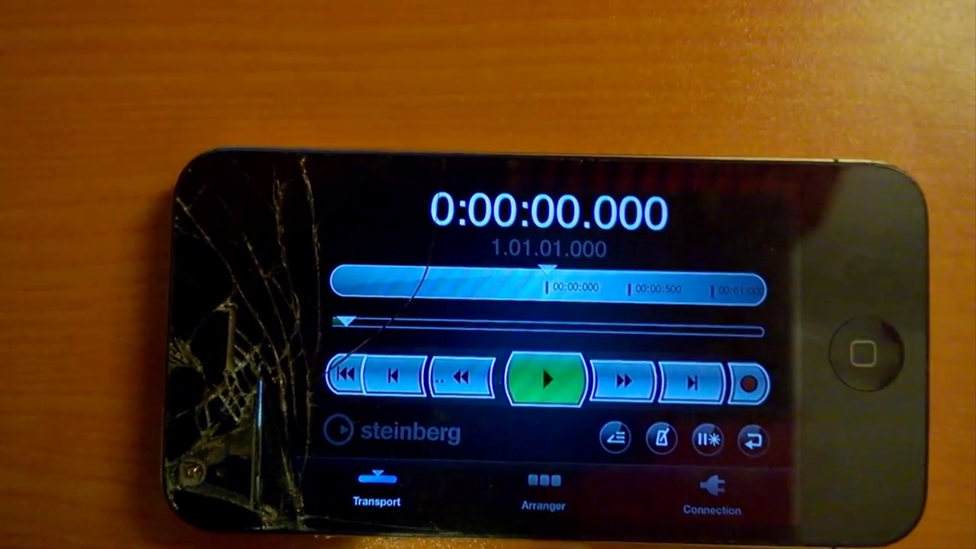
click(545, 484)
click(716, 496)
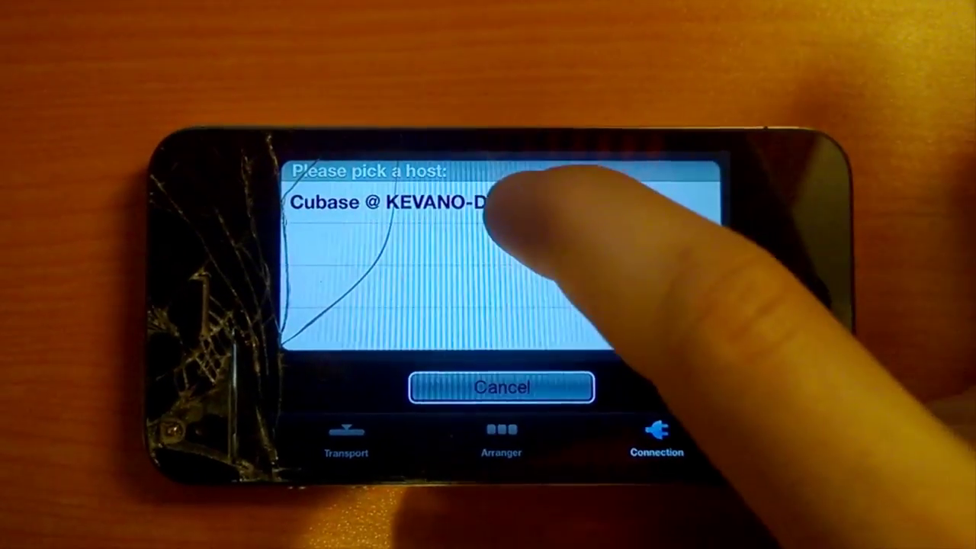
click(527, 218)
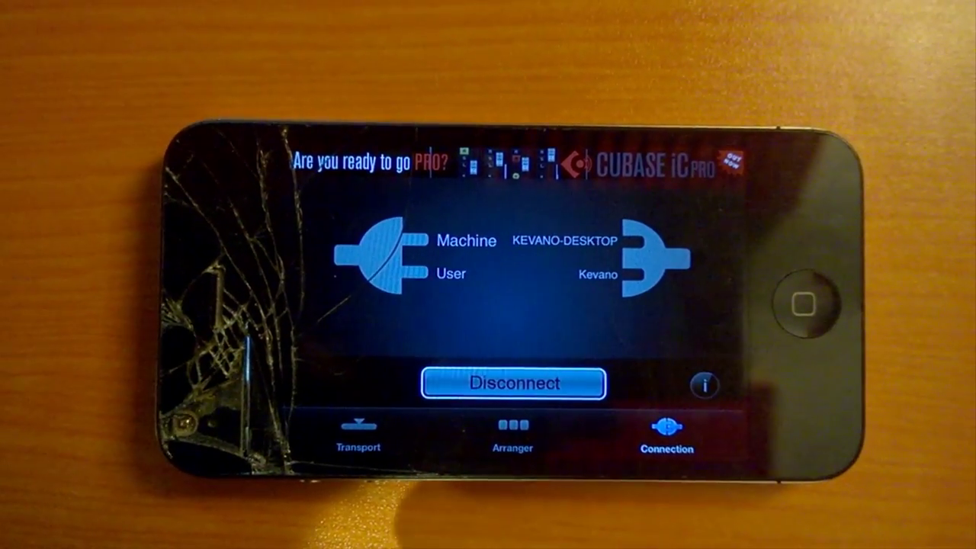
click(359, 435)
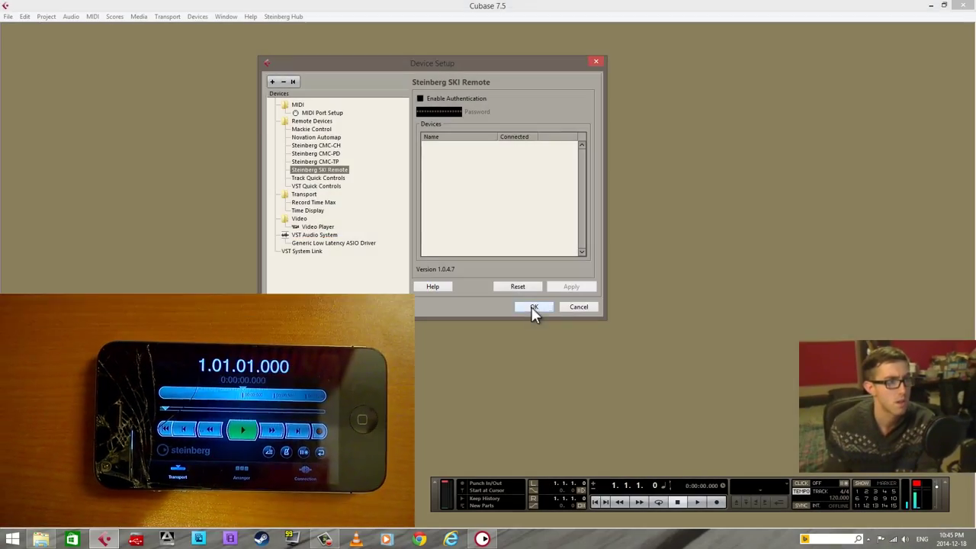
Close Device Setup with OK and open the recent song project from the Steinberg Hub.
click(534, 307)
click(8, 16)
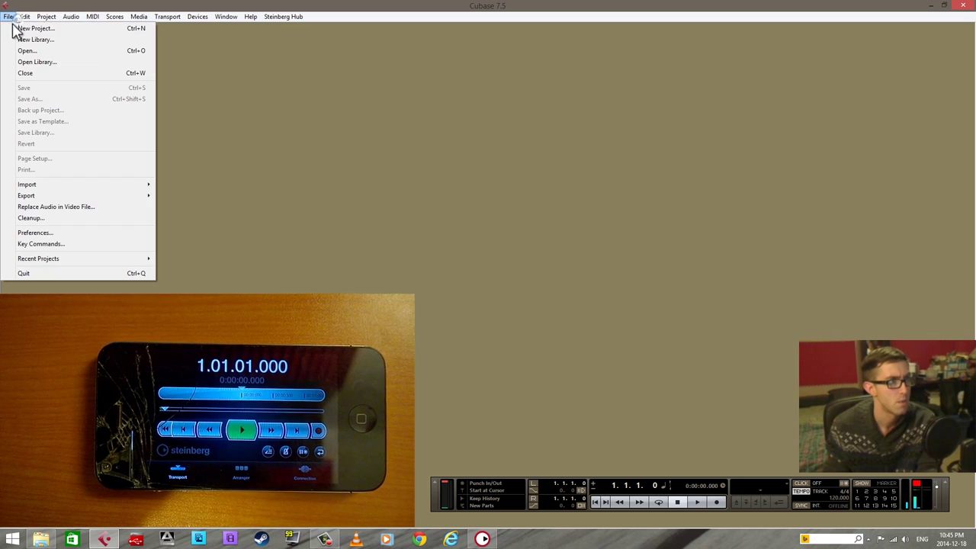
click(22, 26)
double_click(555, 226)
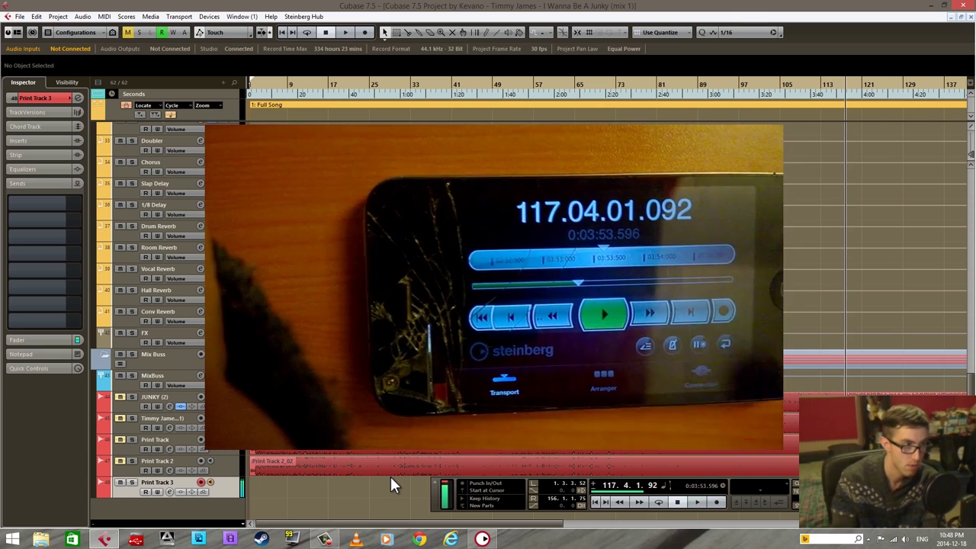
Add markers at bars 23, 58 and 74, then restart playback from the song start.
click(139, 115)
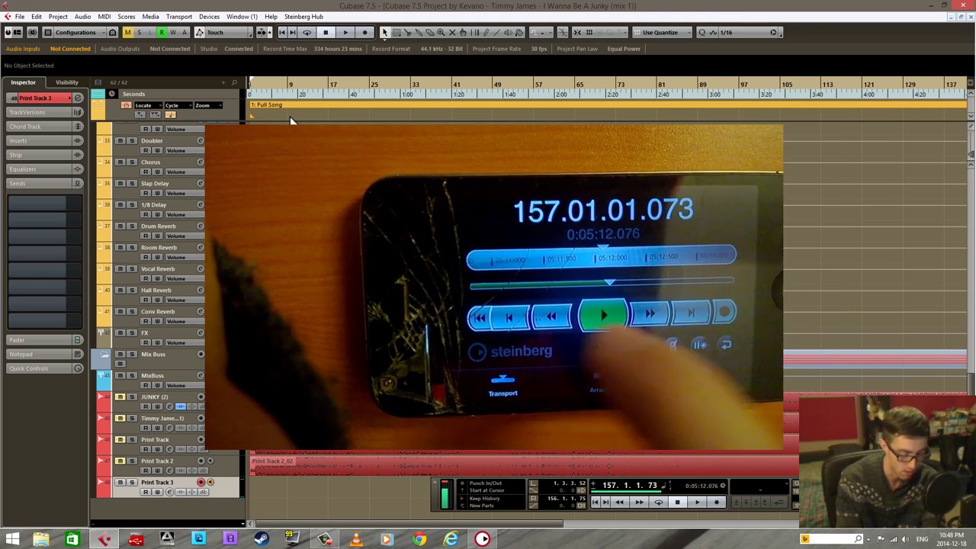
click(359, 87)
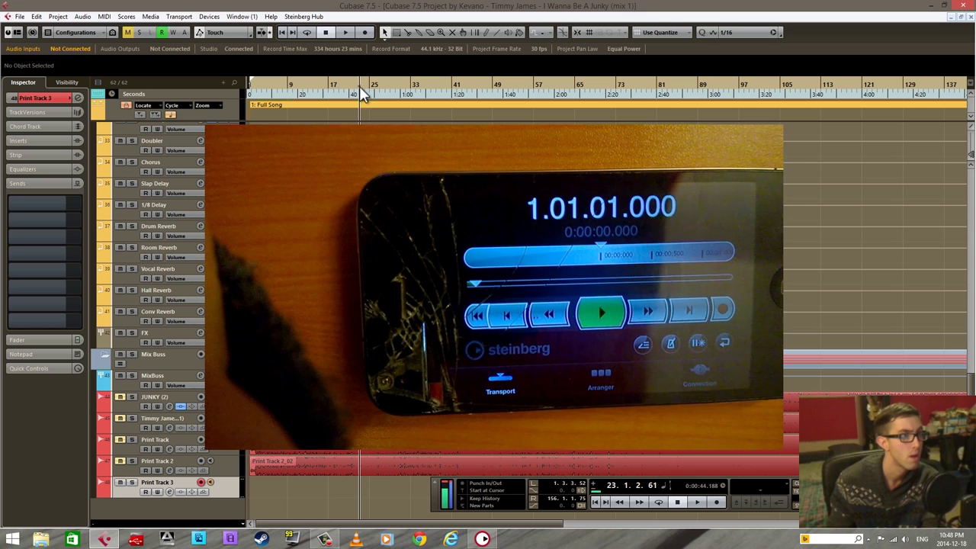
click(138, 114)
click(543, 88)
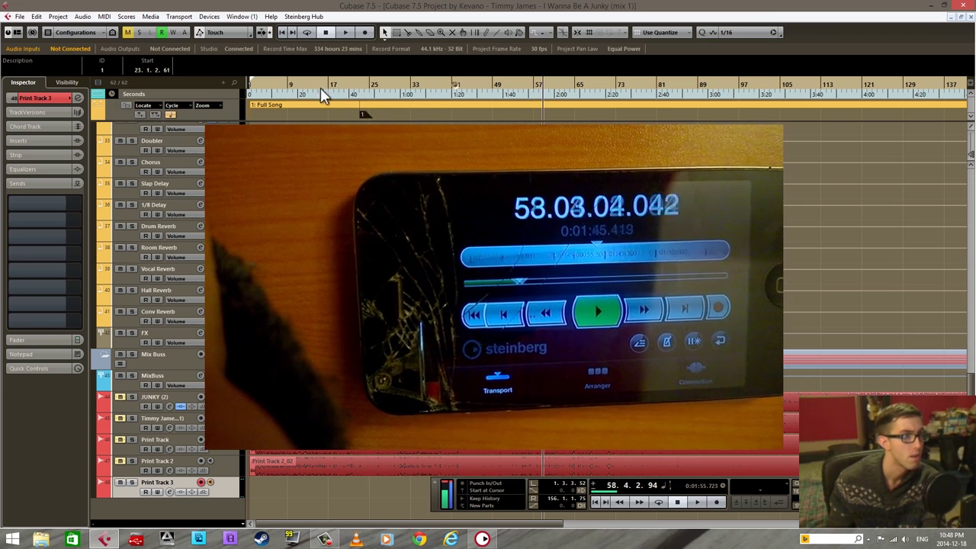
click(142, 114)
click(623, 85)
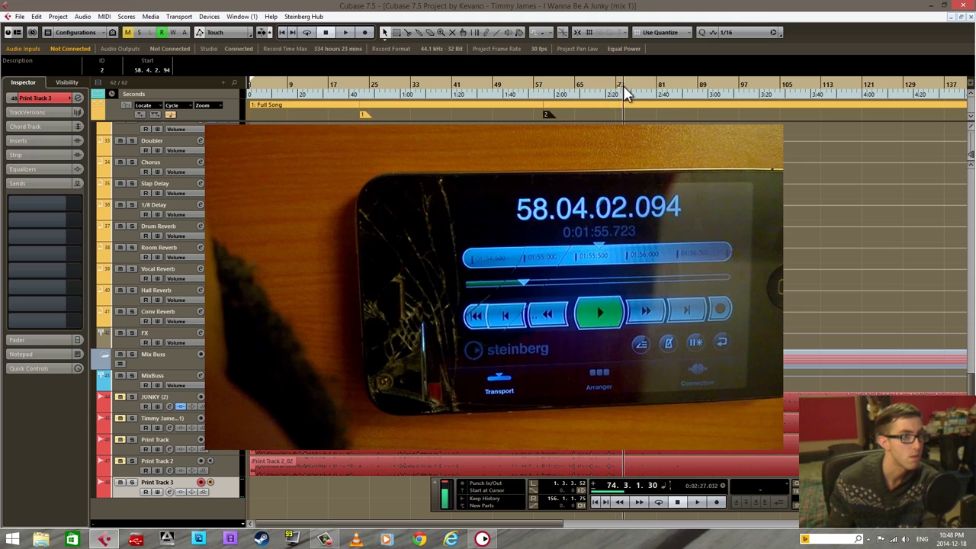
click(142, 113)
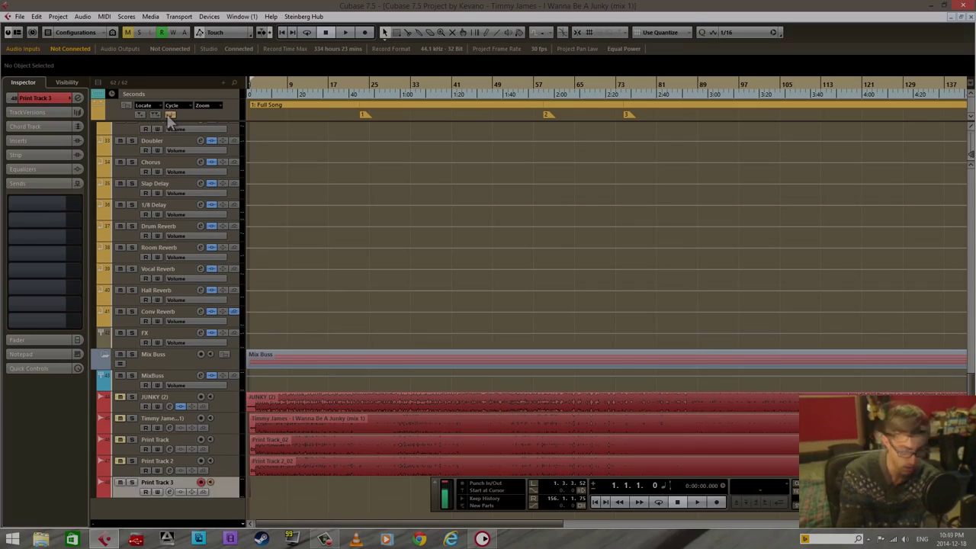
click(696, 502)
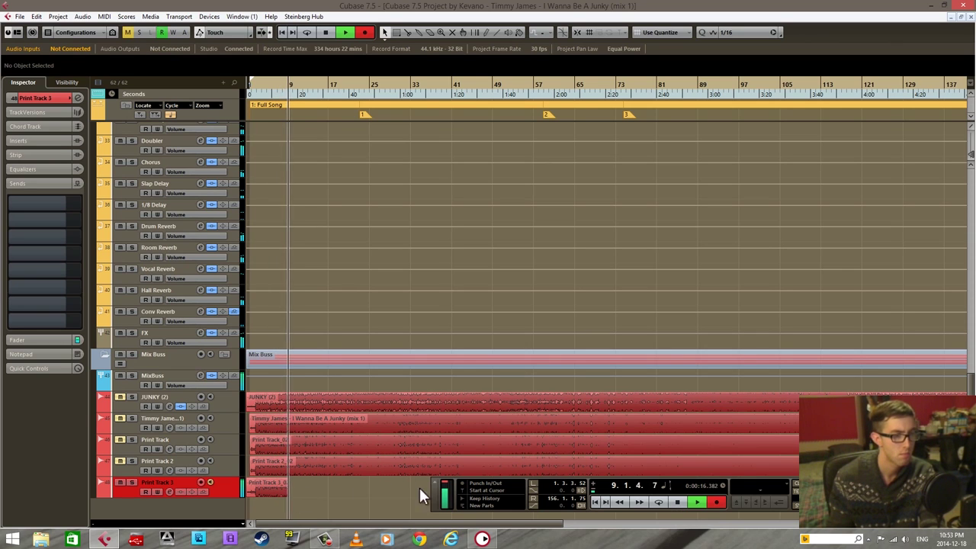
Stop the test take, returning to 1.1.1.0, and delete the Print Track 3_02 event.
click(677, 502)
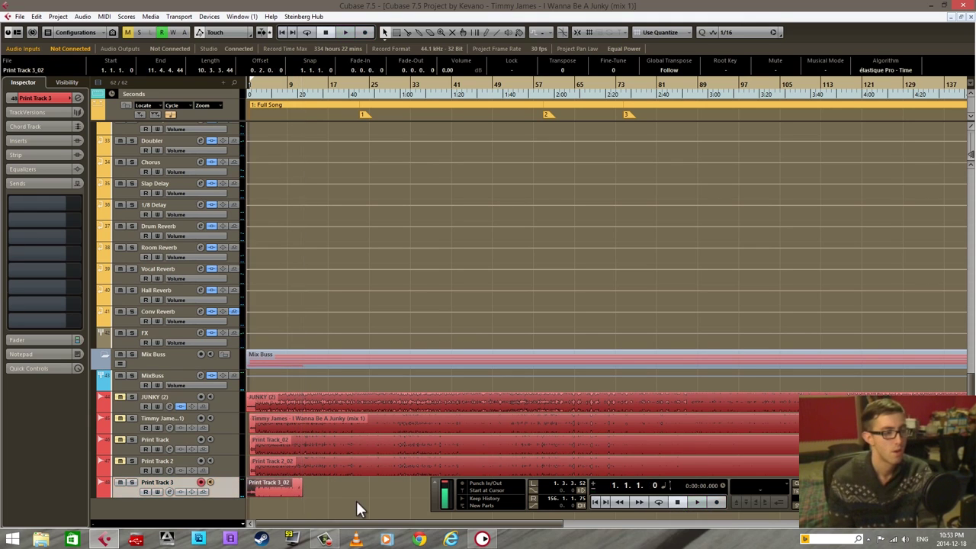
key(Delete)
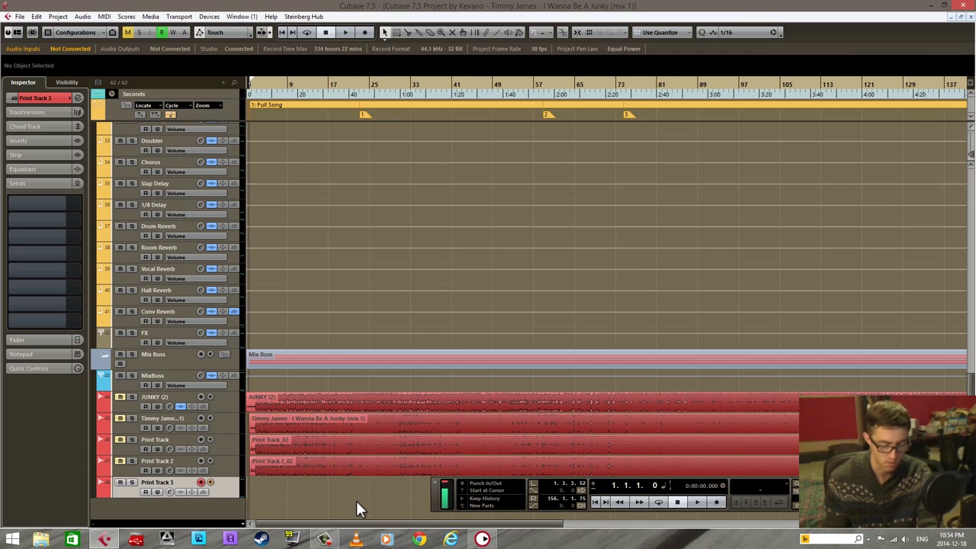